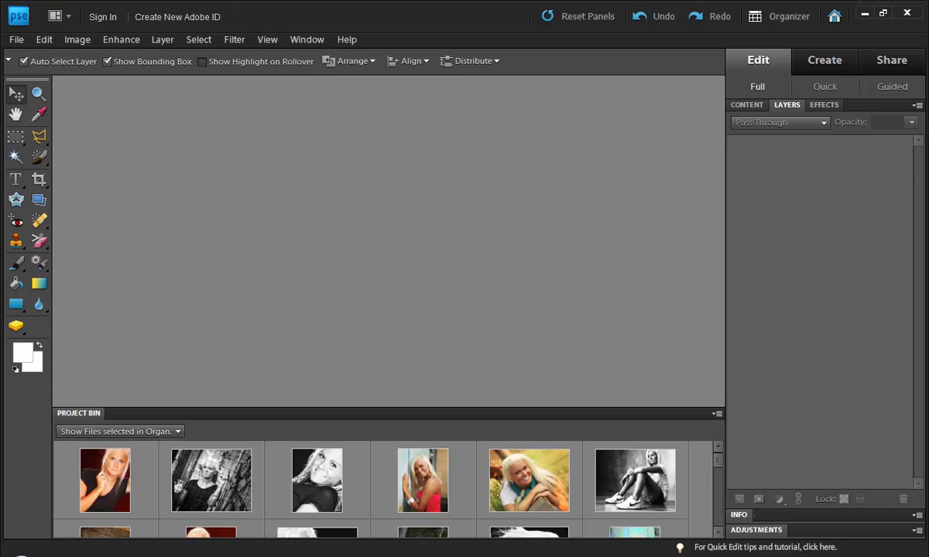
In Explorer, show the Photoshop Elements 9.0 Photo Creations path and select the photo layouts folder.
{"action": "key", "text": "alt+Tab"}
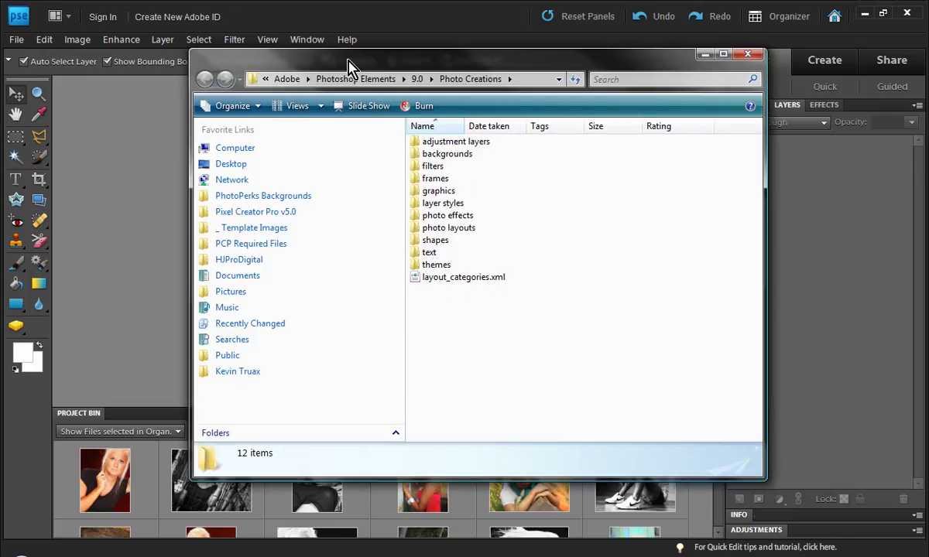
{"action": "left_click", "coordinate": [527, 81]}
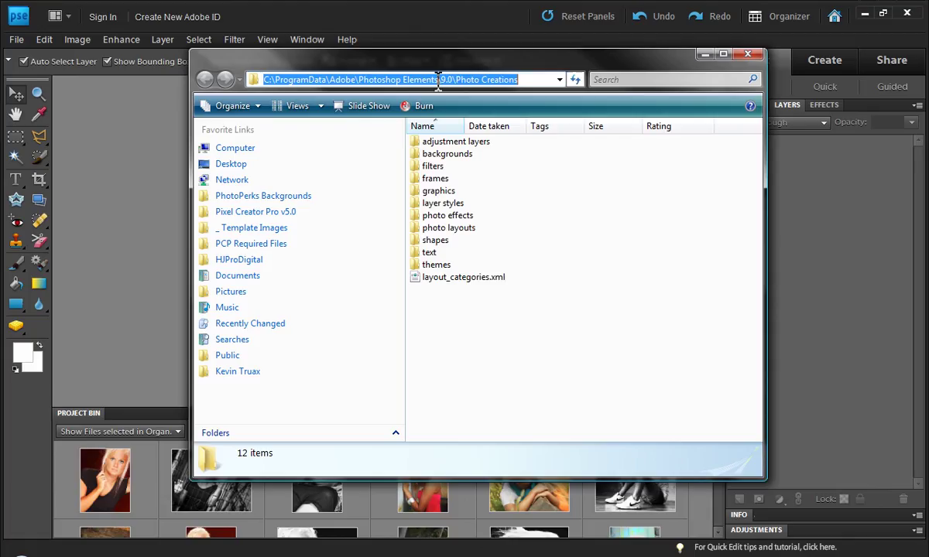
{"action": "left_click", "coordinate": [465, 234]}
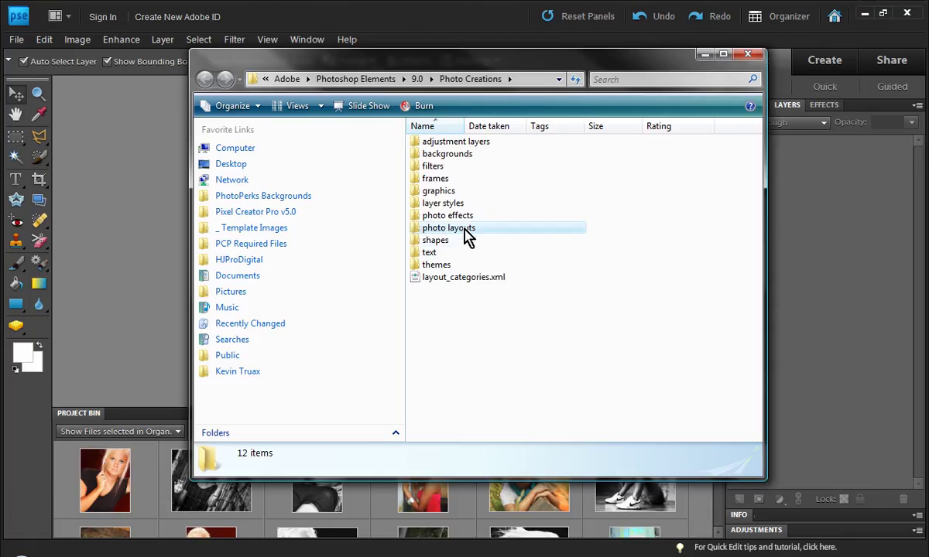
Open photo layouts and inspect the _EDD-Heart Collage 01 metadata XML, PSD and thumbnail JPG files.
{"action": "double_click", "coordinate": [465, 235]}
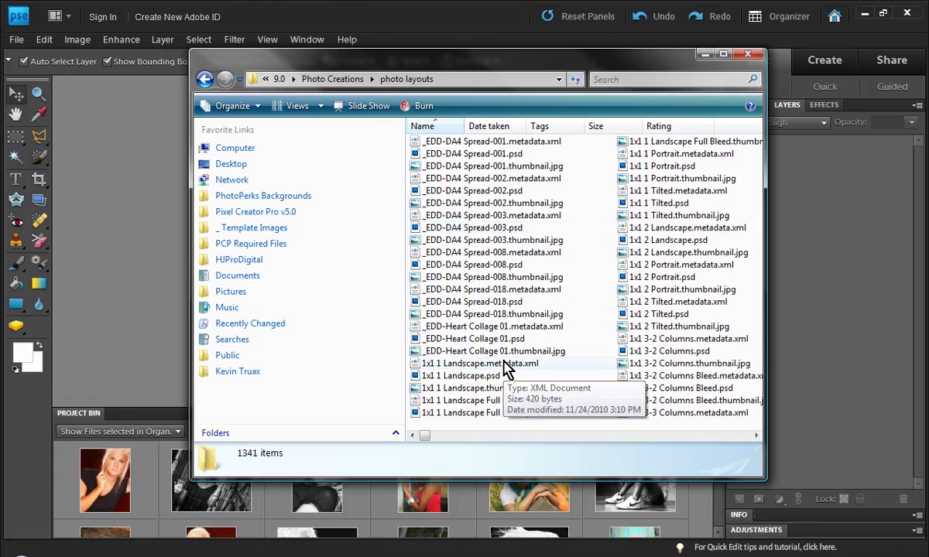
{"action": "left_click", "coordinate": [478, 333]}
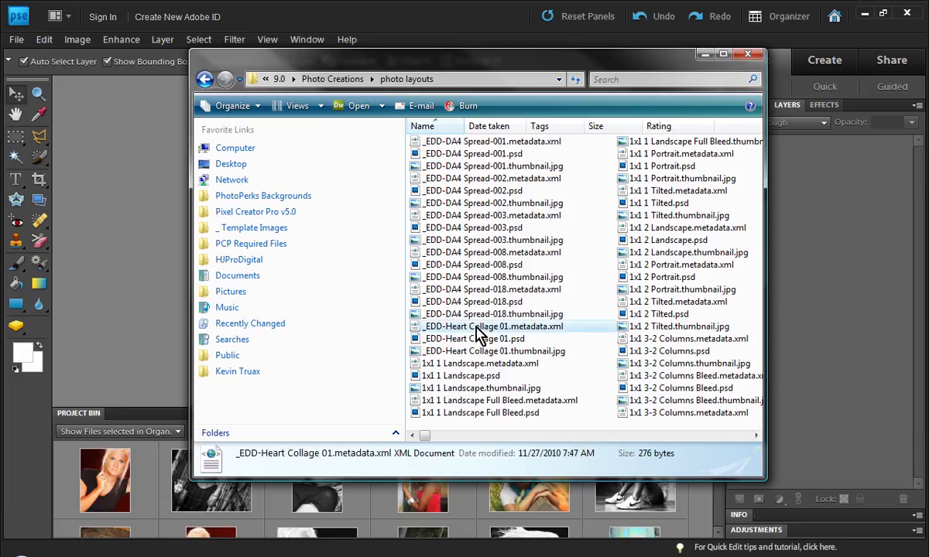
{"action": "left_click", "coordinate": [475, 340]}
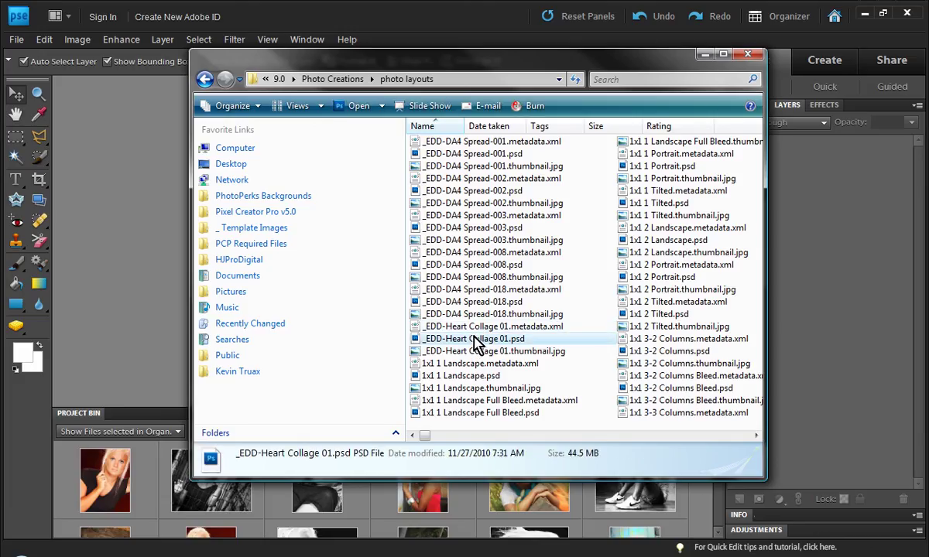
{"action": "left_click", "coordinate": [480, 328]}
{"action": "left_click", "coordinate": [482, 340]}
{"action": "left_click", "coordinate": [429, 328]}
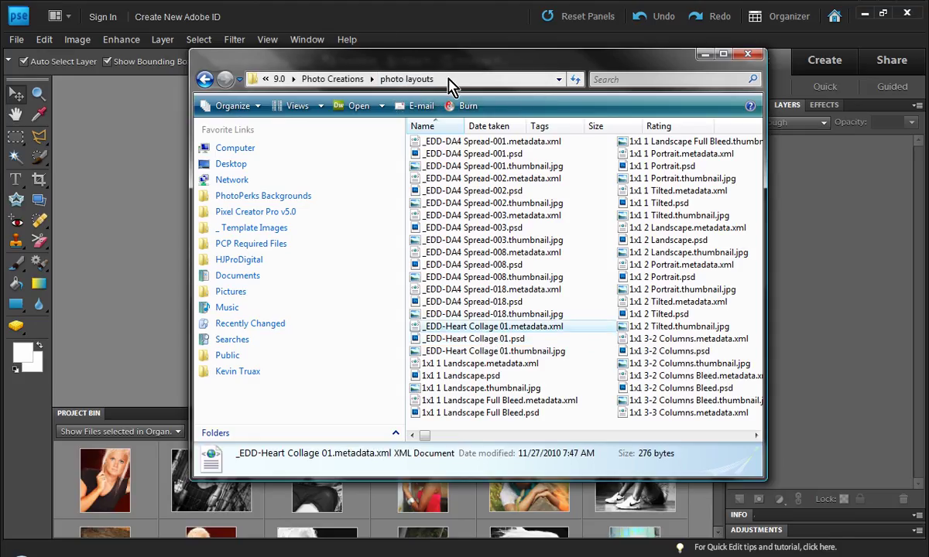
{"action": "left_click", "coordinate": [530, 351]}
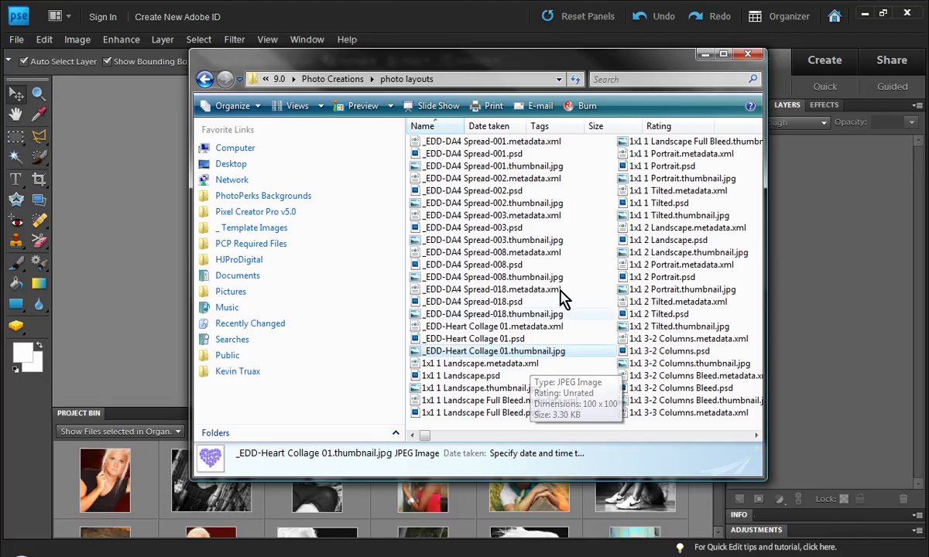
Close the photo layouts Explorer window and show Photoshop Elements' Create projects list.
{"action": "left_click", "coordinate": [748, 55]}
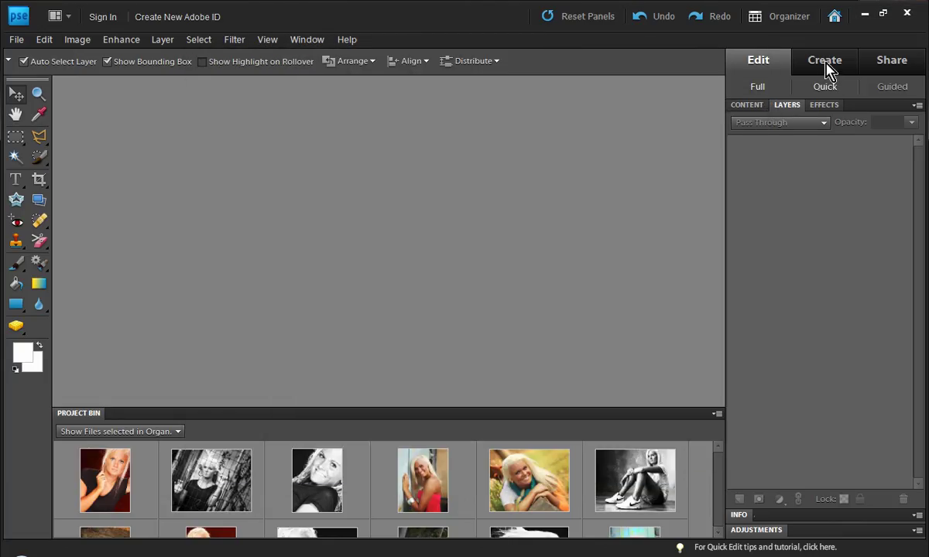
{"action": "left_click", "coordinate": [827, 68]}
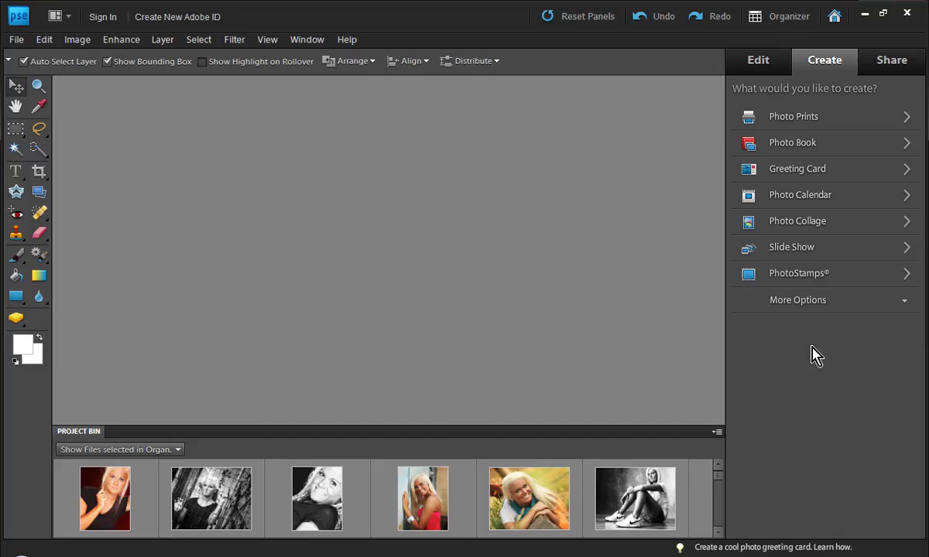
Start a Photo Collage at 12.00 x 12.00 inches.
{"action": "left_click", "coordinate": [780, 229]}
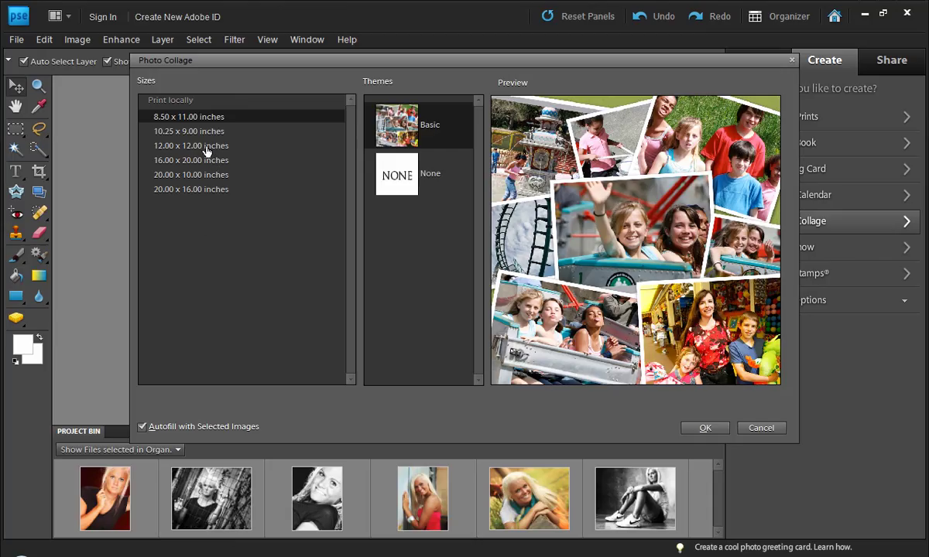
{"action": "left_click", "coordinate": [206, 147]}
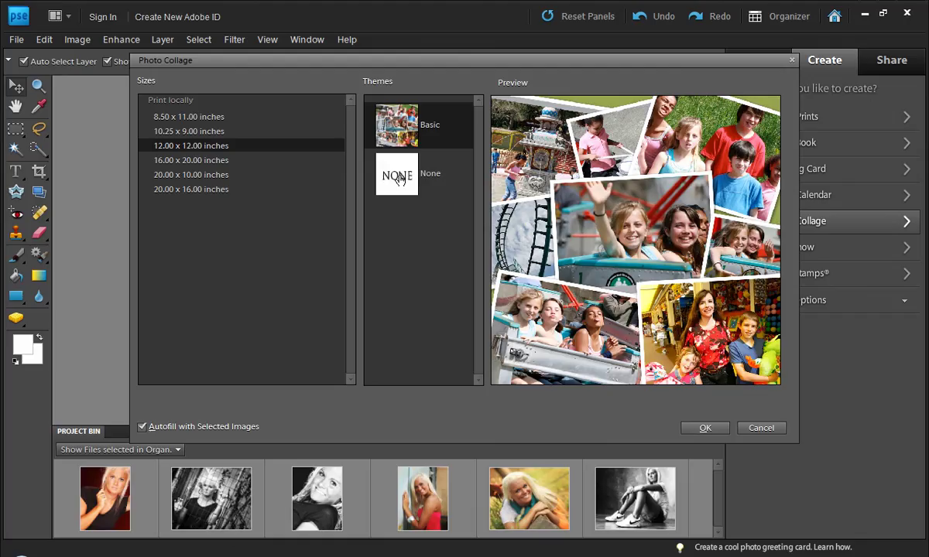
Change the Photo Collage size to 20.00 x 16.00 inches.
{"action": "left_click_drag", "start_coordinate": [399, 179], "coordinate": [449, 290]}
{"action": "left_click", "coordinate": [209, 189]}
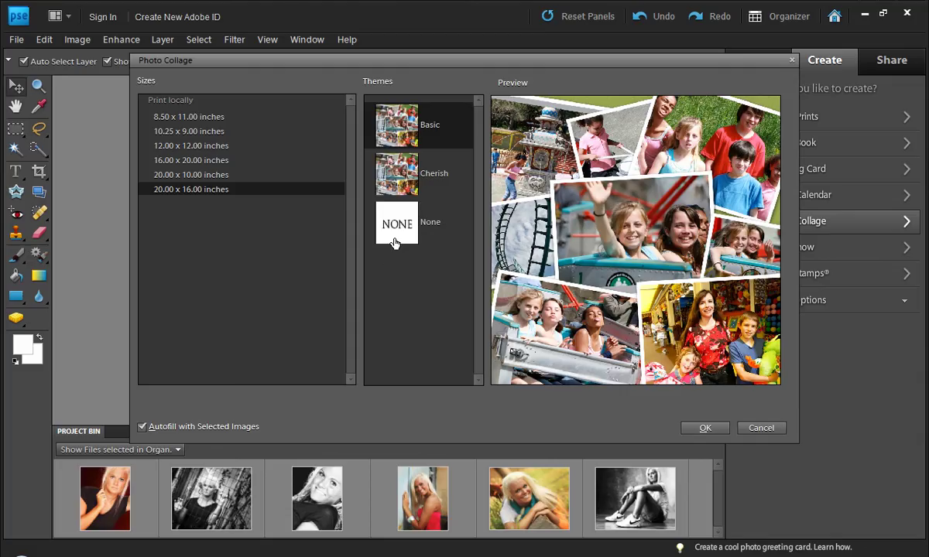
Return the Photo Collage size to 12.00 x 12.00 inches.
{"action": "left_click", "coordinate": [186, 147]}
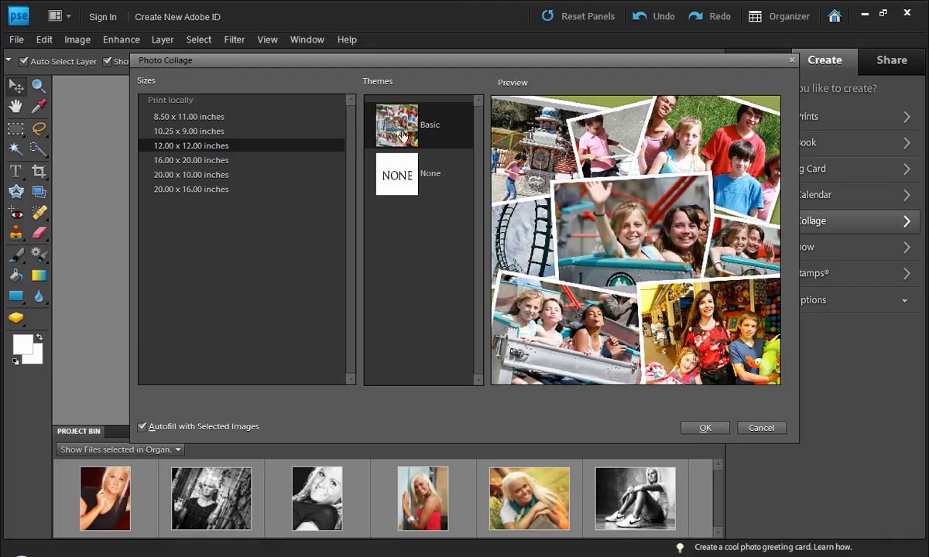
Cancel the Photo Collage dialog.
{"action": "left_click_drag", "start_coordinate": [401, 136], "coordinate": [582, 310]}
{"action": "left_click", "coordinate": [765, 430]}
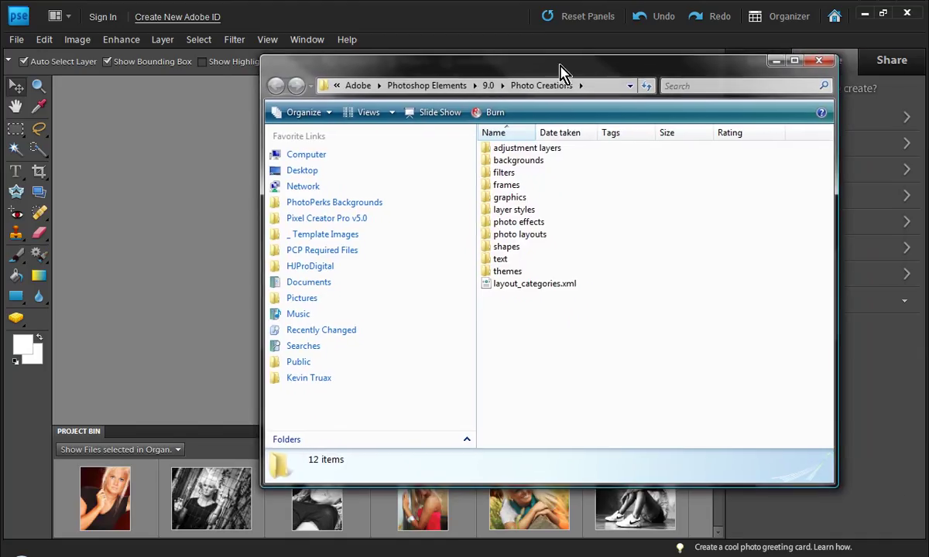
Search the photo layouts folder for "19", including hidden and system files.
{"action": "double_click", "coordinate": [529, 234]}
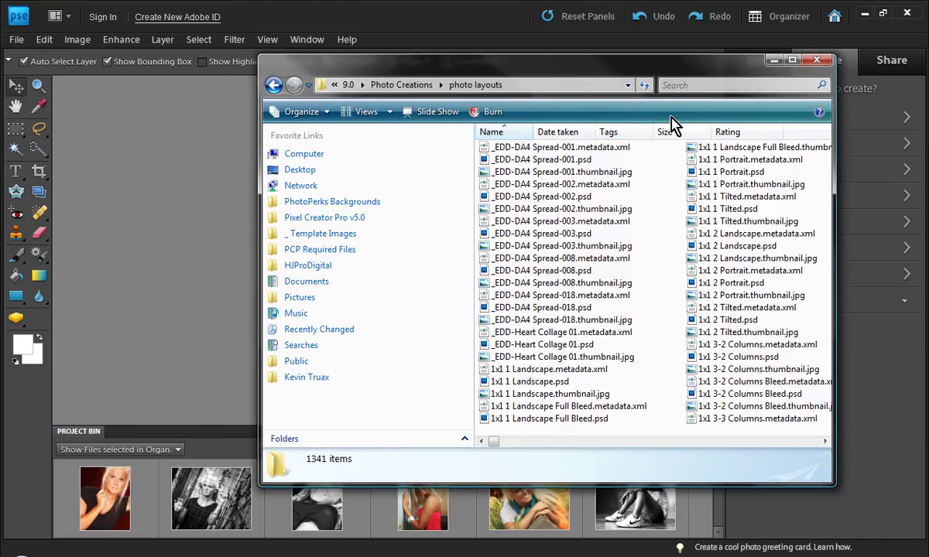
{"action": "type", "text": "19"}
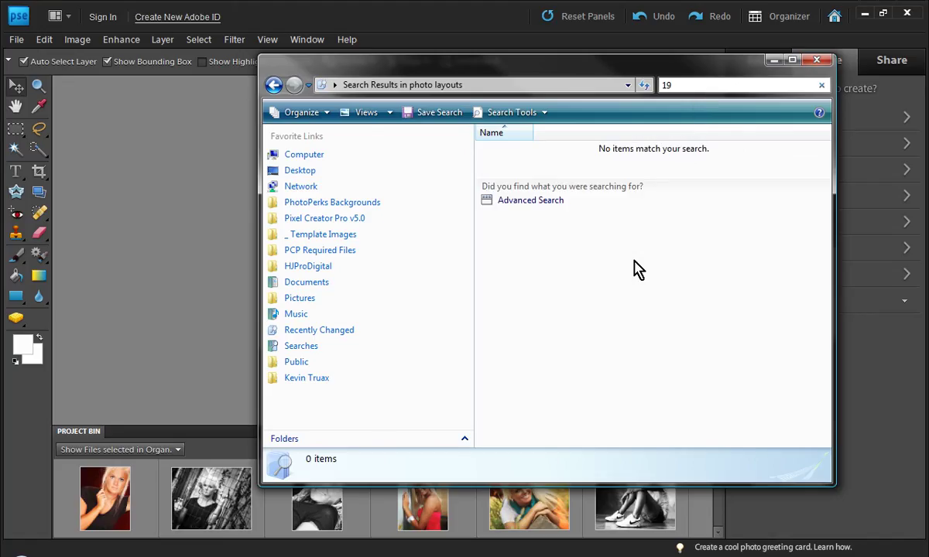
{"action": "left_click", "coordinate": [504, 203]}
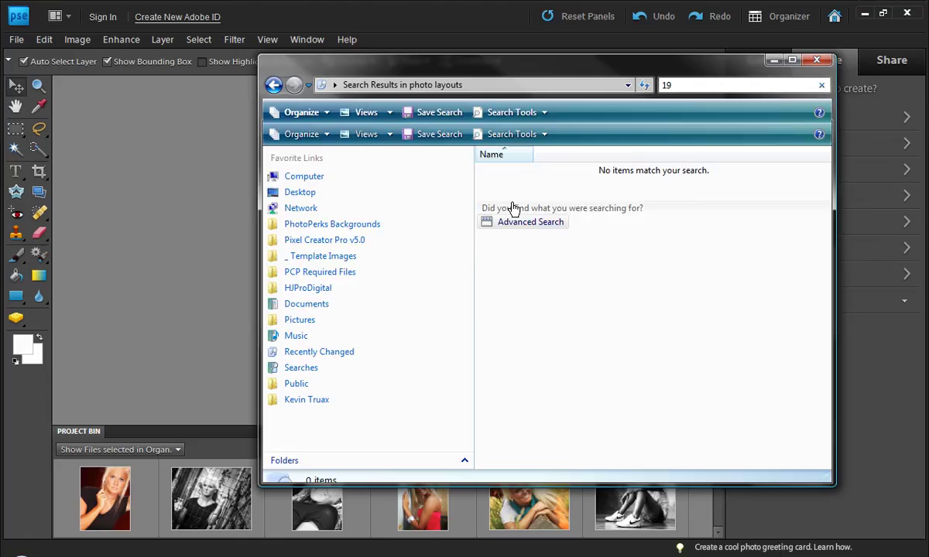
{"action": "left_click", "coordinate": [275, 192]}
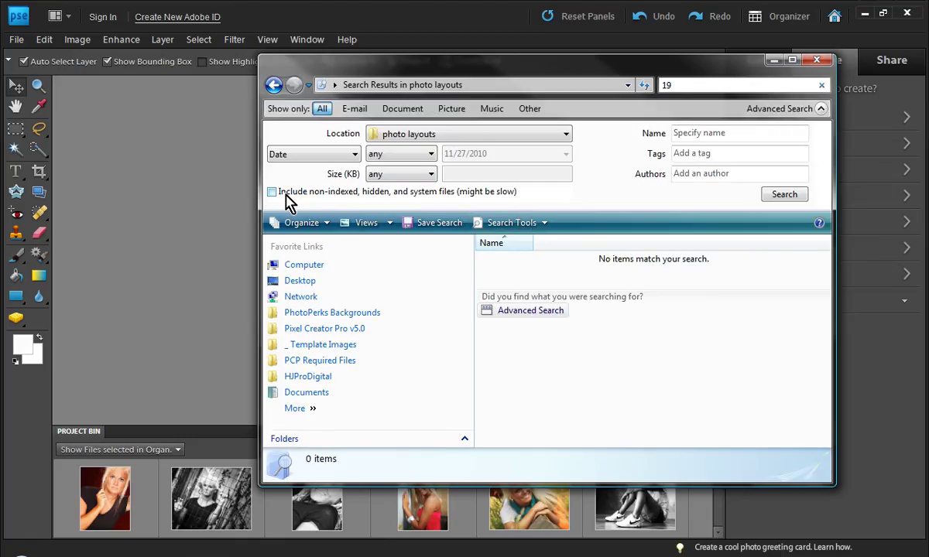
Drag 1x1 19 Photos.psd from the search results into Photoshop Elements.
{"action": "left_click_drag", "start_coordinate": [531, 80], "coordinate": [675, 20]}
{"action": "left_click", "coordinate": [705, 261]}
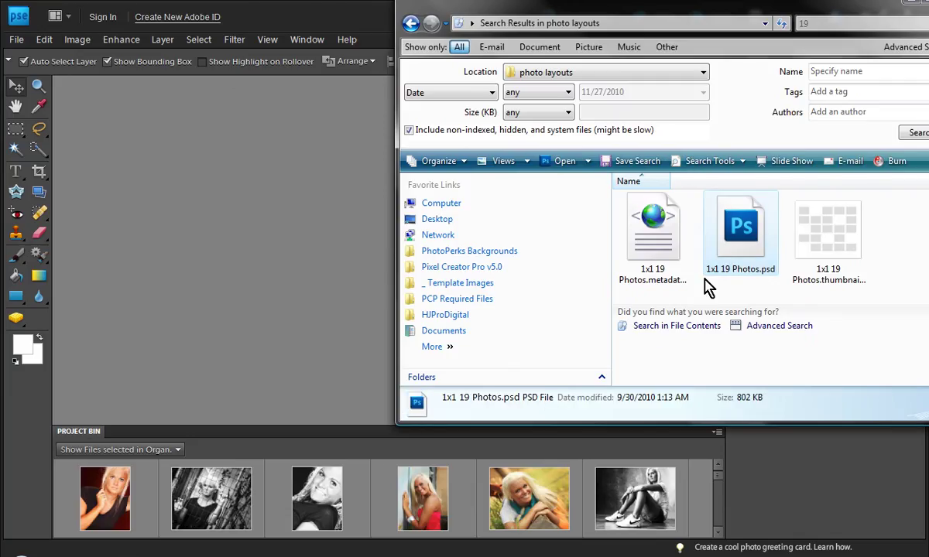
{"action": "left_click_drag", "start_coordinate": [716, 285], "coordinate": [232, 282]}
In Full Edit, select all 19 Frame layers of 1x1 19 Photos and duplicate them.
{"action": "left_click", "coordinate": [178, 222]}
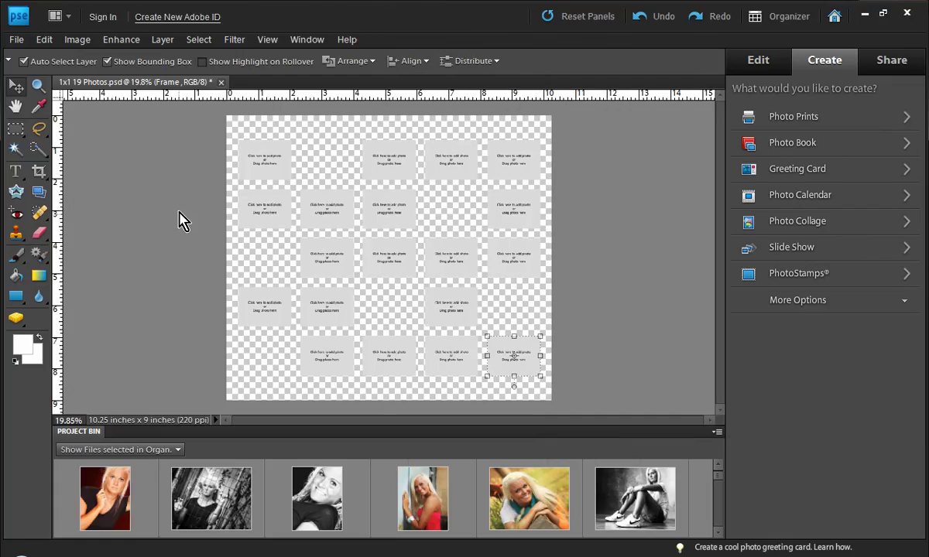
{"action": "scroll", "coordinate": [380, 186], "scroll_direction": "down", "scroll_amount": 1}
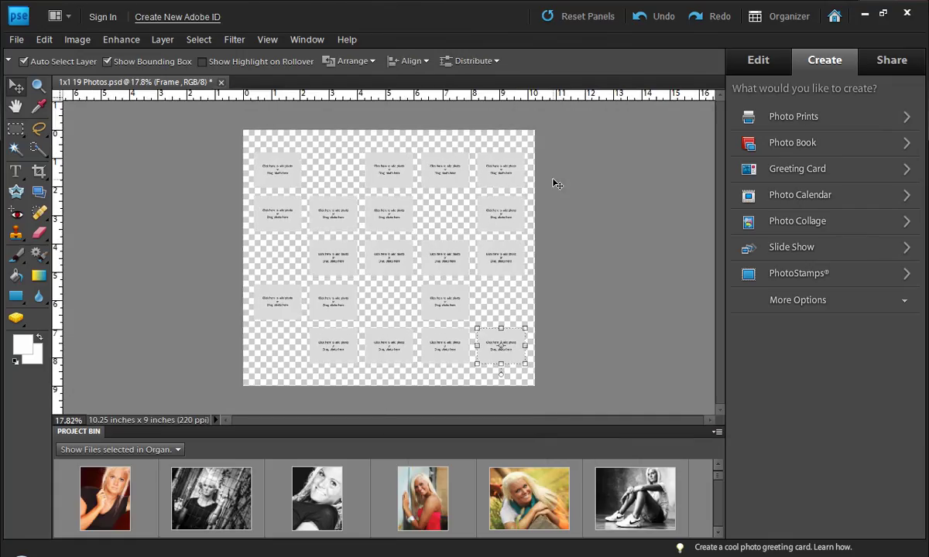
{"action": "left_click", "coordinate": [757, 60]}
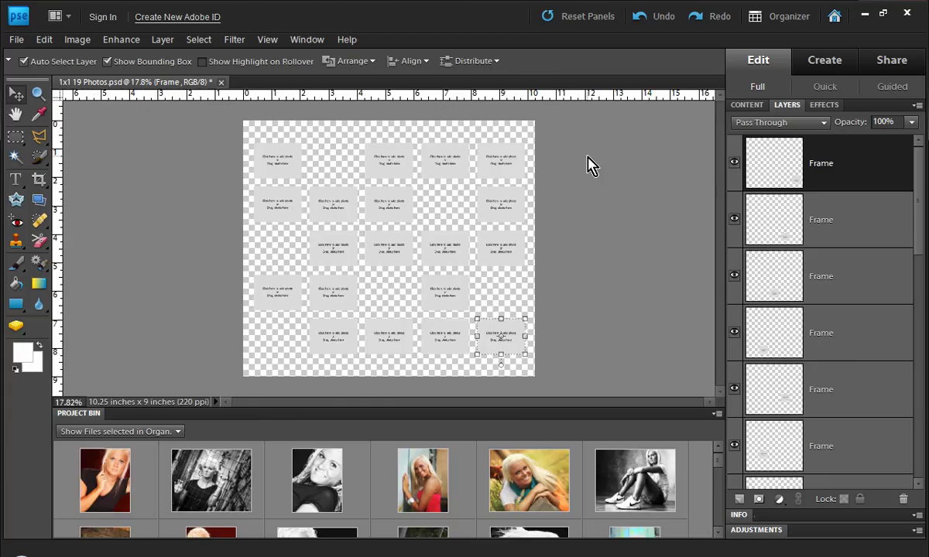
{"action": "left_click_drag", "start_coordinate": [546, 137], "coordinate": [238, 342]}
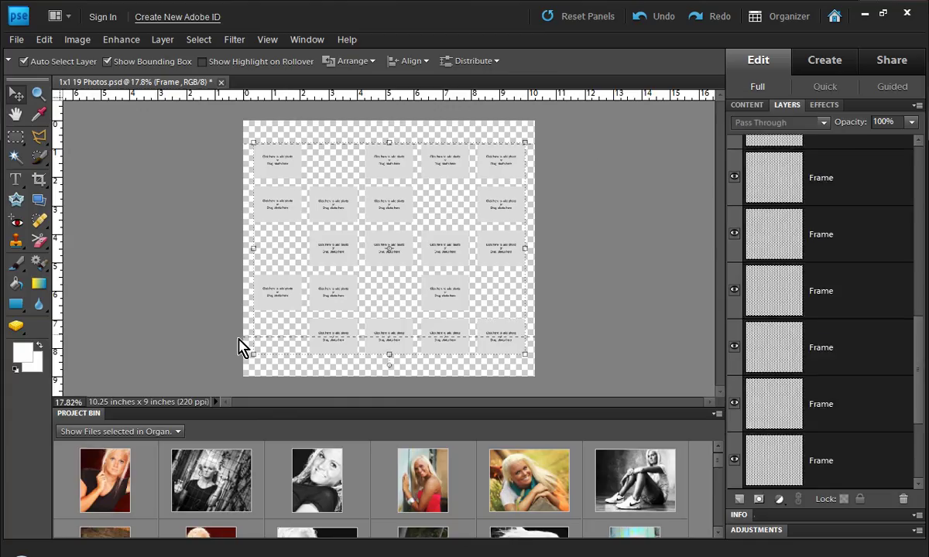
{"action": "right_click", "coordinate": [837, 192]}
{"action": "left_click", "coordinate": [824, 244]}
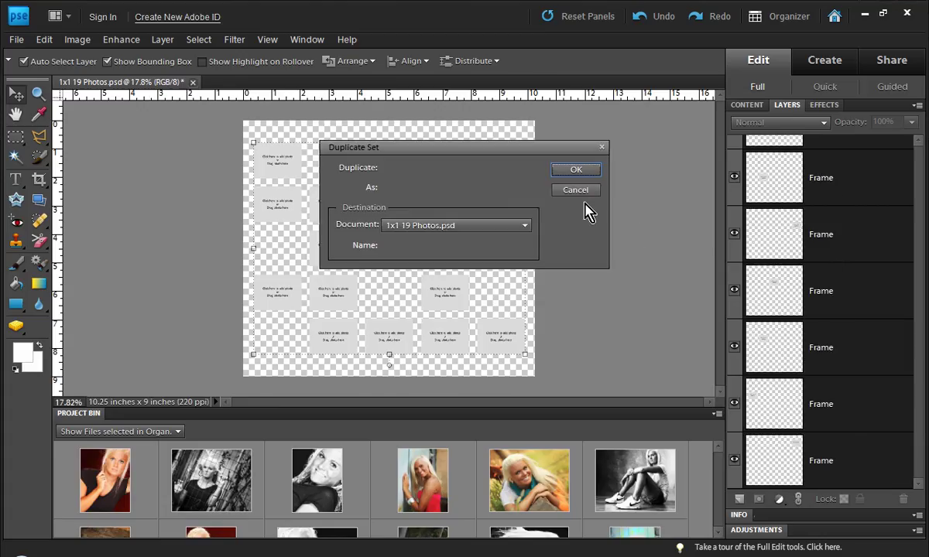
{"action": "left_click", "coordinate": [579, 169]}
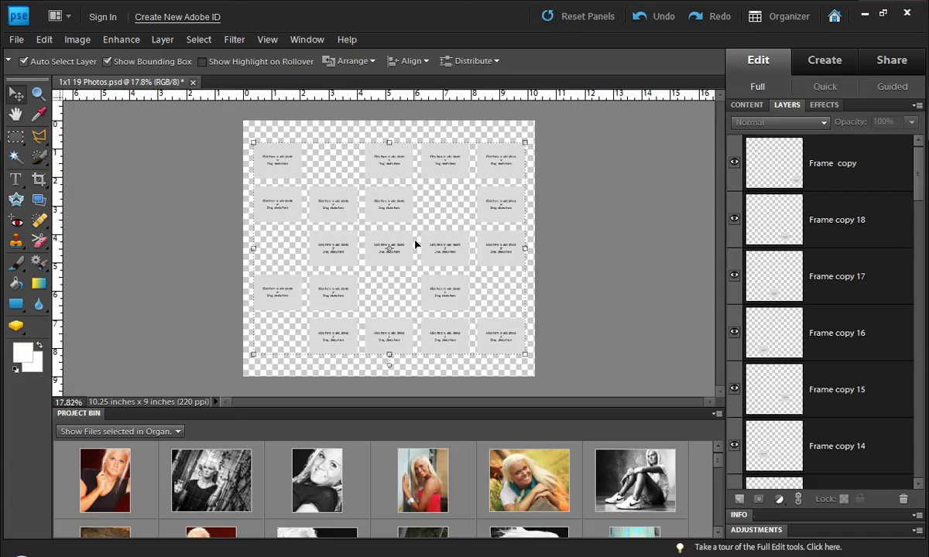
{"action": "left_click", "coordinate": [15, 38]}
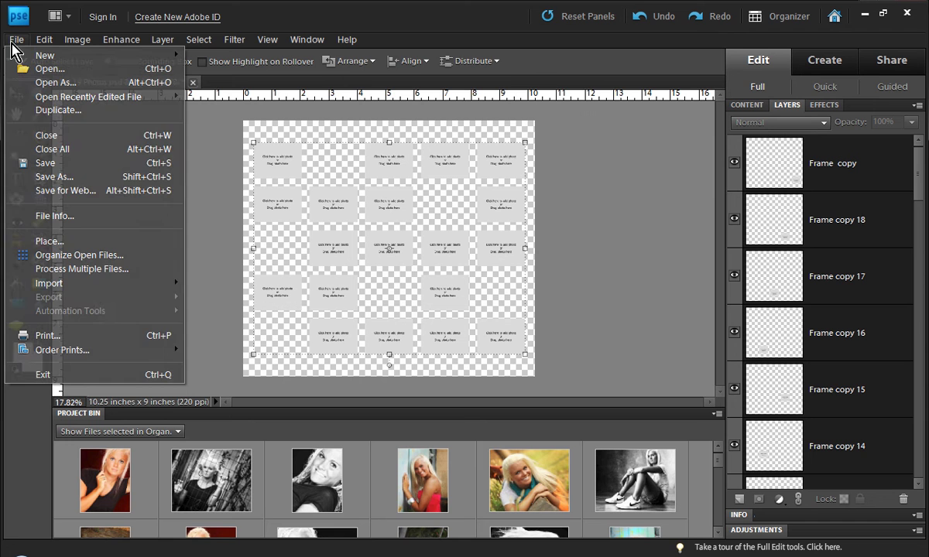
{"action": "left_click", "coordinate": [73, 178]}
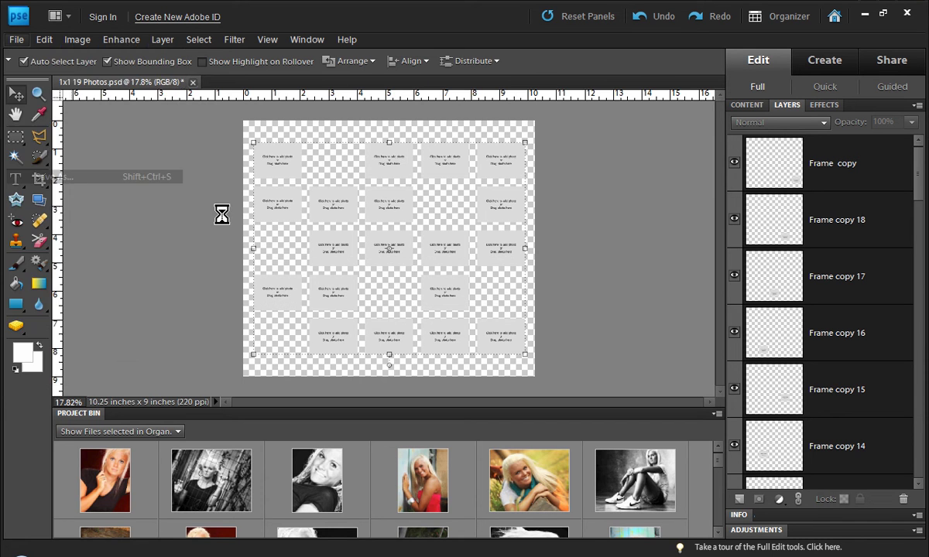
{"action": "left_click", "coordinate": [159, 378]}
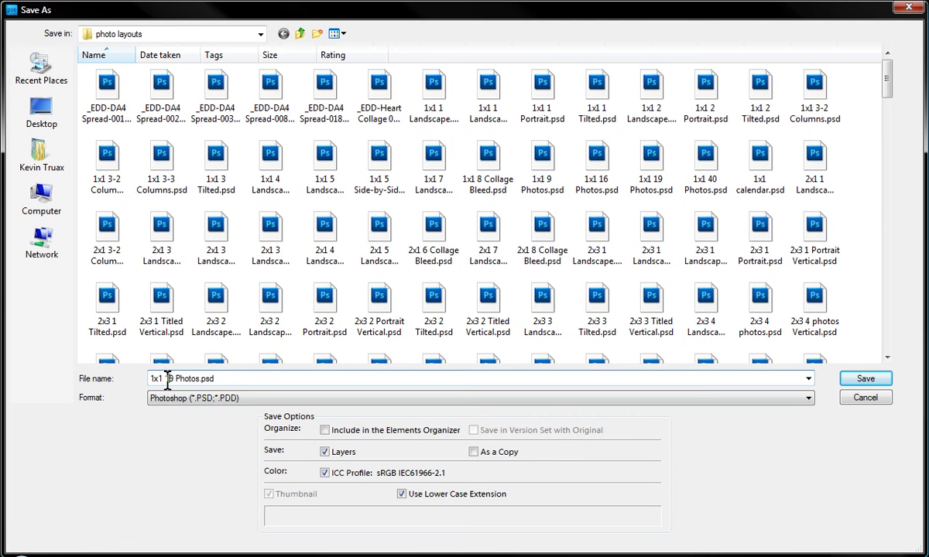
{"action": "left_click", "coordinate": [865, 398]}
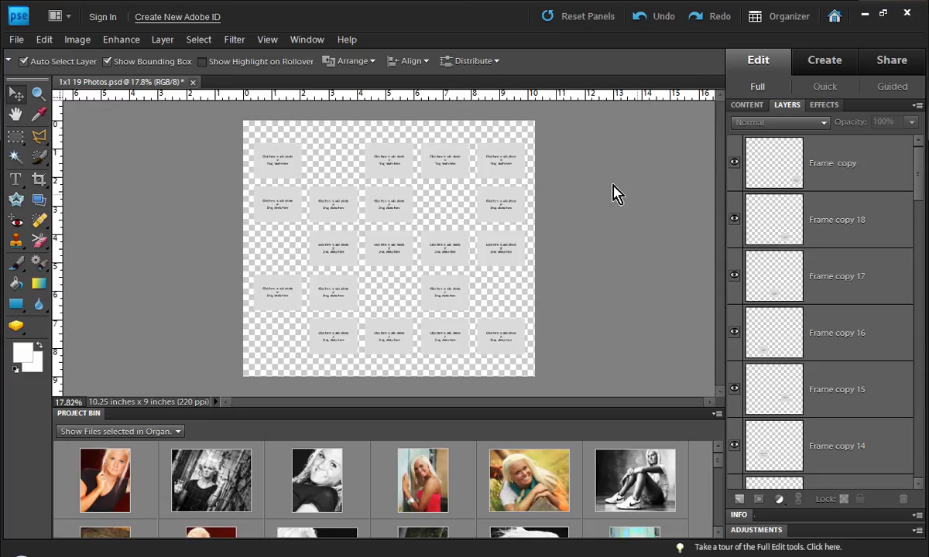
Close 1x1 19 Photos.psd without saving changes.
{"action": "left_click", "coordinate": [193, 82]}
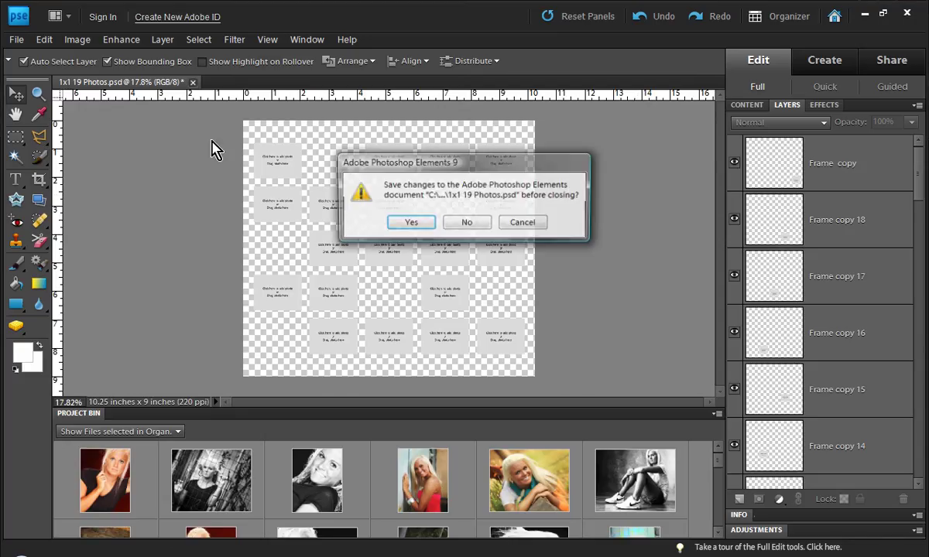
{"action": "left_click", "coordinate": [467, 223]}
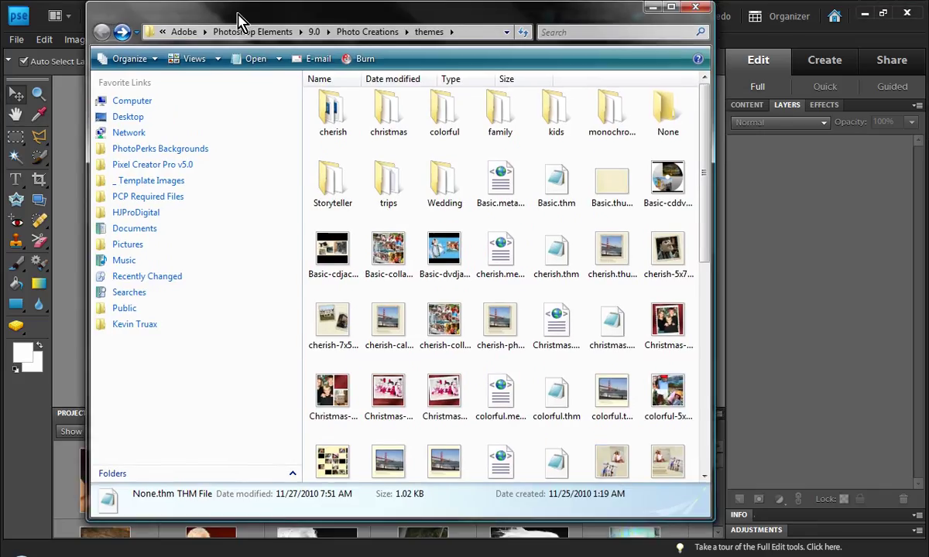
Move the Explorer window and navigate back into the themes folder under Photo Creations.
{"action": "left_click_drag", "start_coordinate": [239, 16], "coordinate": [214, 45]}
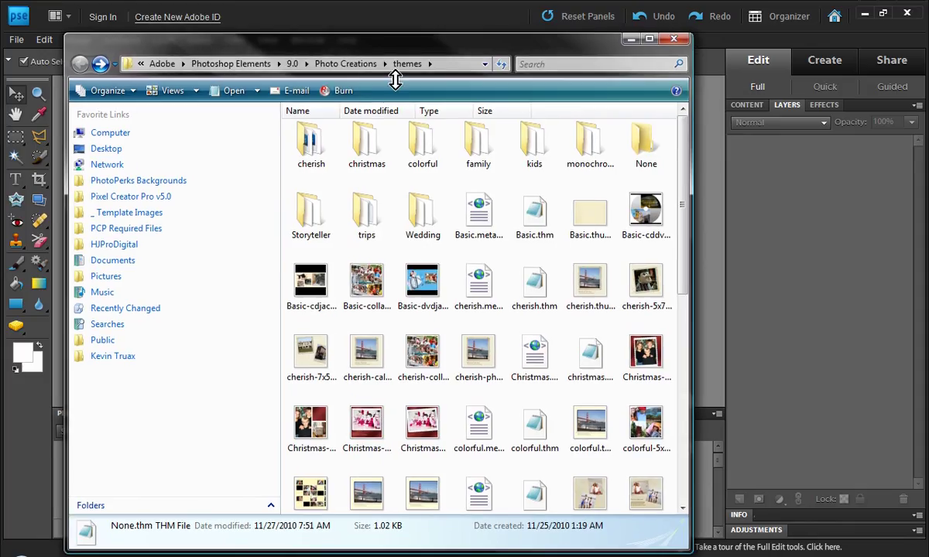
{"action": "left_click", "coordinate": [430, 65]}
{"action": "left_click", "coordinate": [345, 65]}
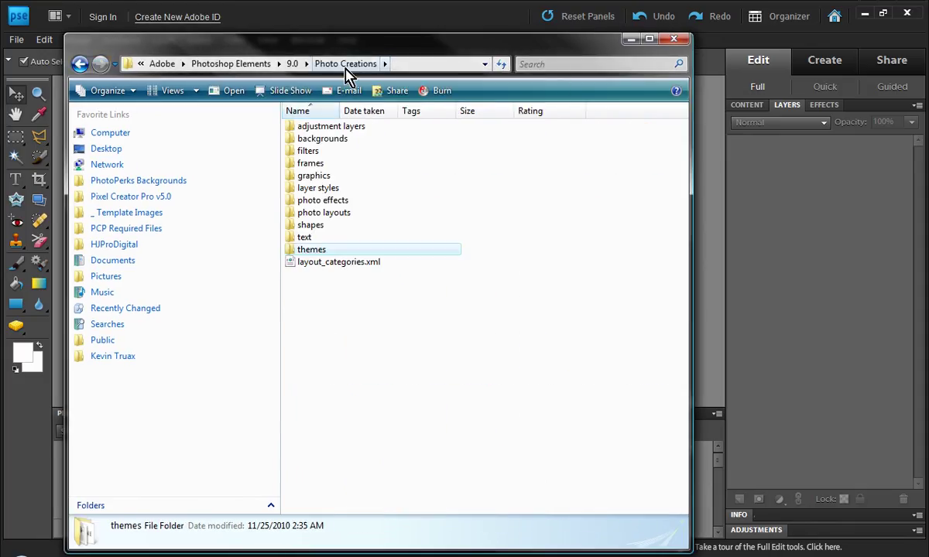
{"action": "left_click", "coordinate": [317, 293]}
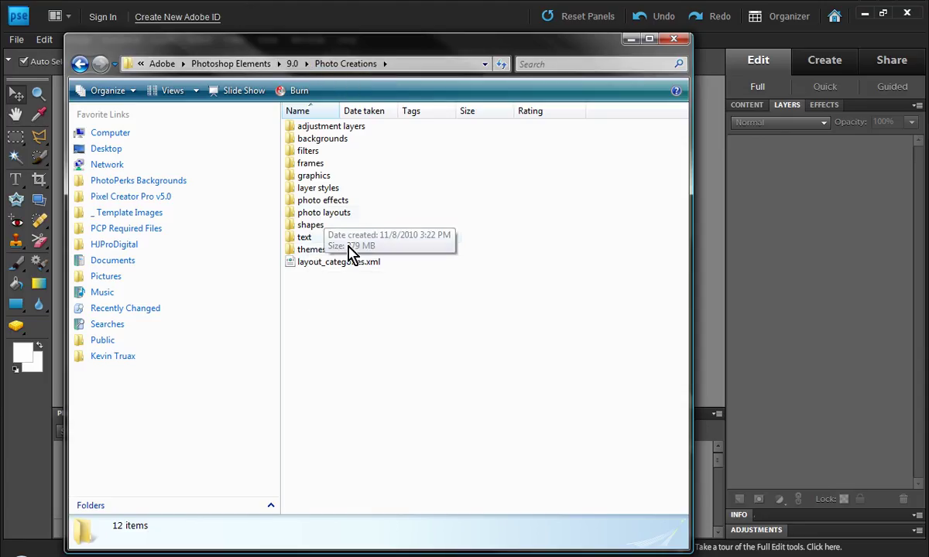
{"action": "double_click", "coordinate": [313, 250]}
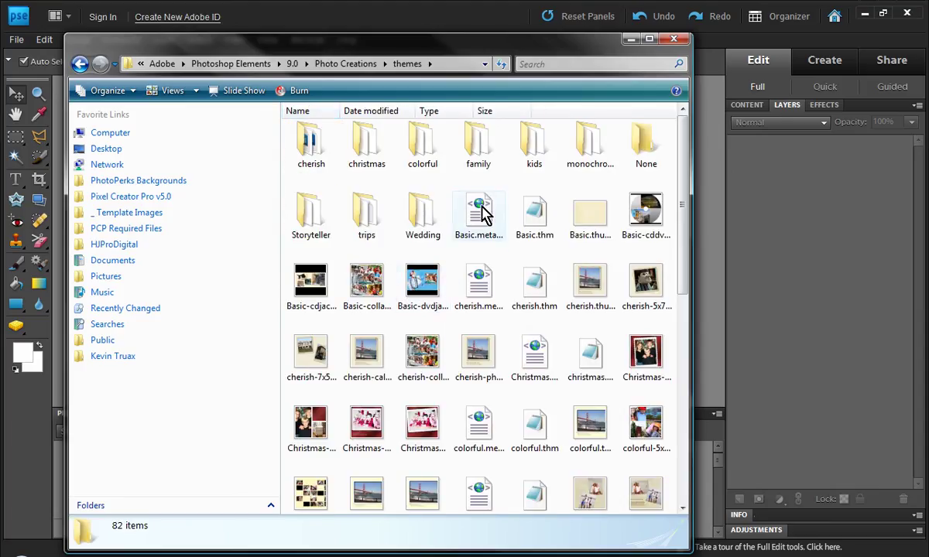
View Basic.metadata.xml in Notepad, close it, and select Basic.thm.
{"action": "left_click", "coordinate": [472, 220]}
{"action": "right_click", "coordinate": [476, 210]}
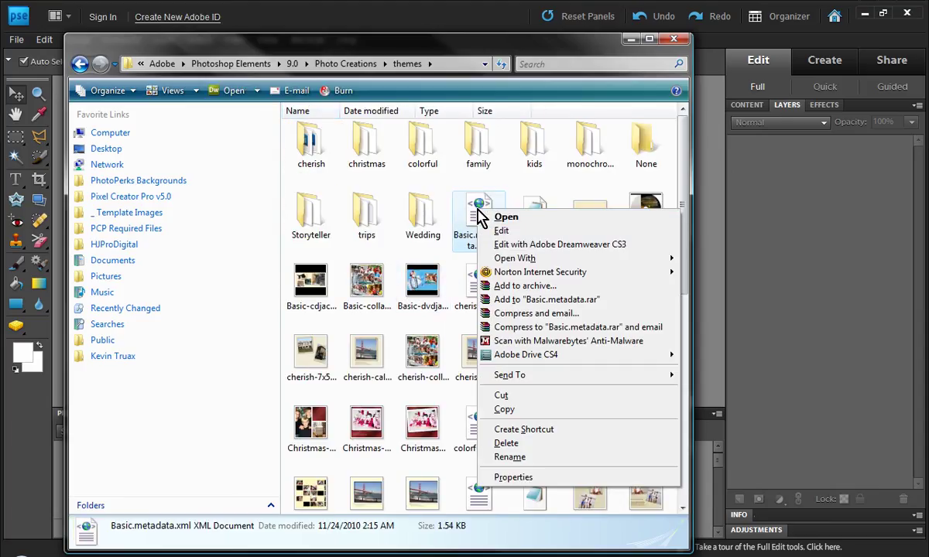
{"action": "mouse_move", "coordinate": [519, 257]}
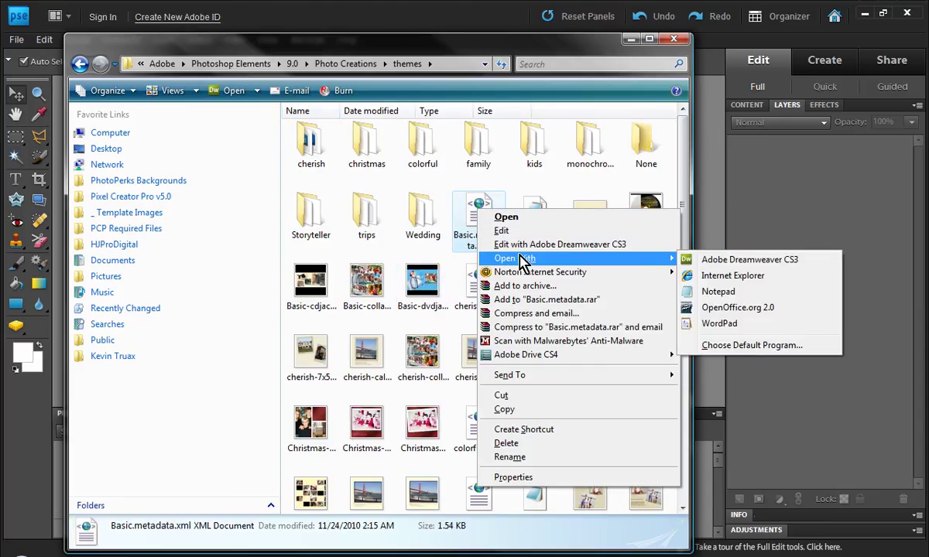
{"action": "left_click", "coordinate": [712, 292]}
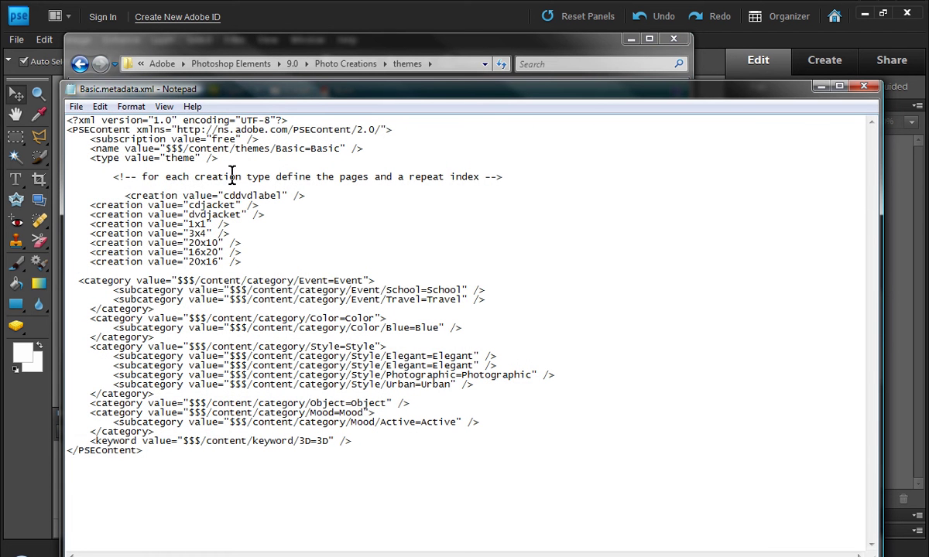
{"action": "left_click", "coordinate": [863, 85]}
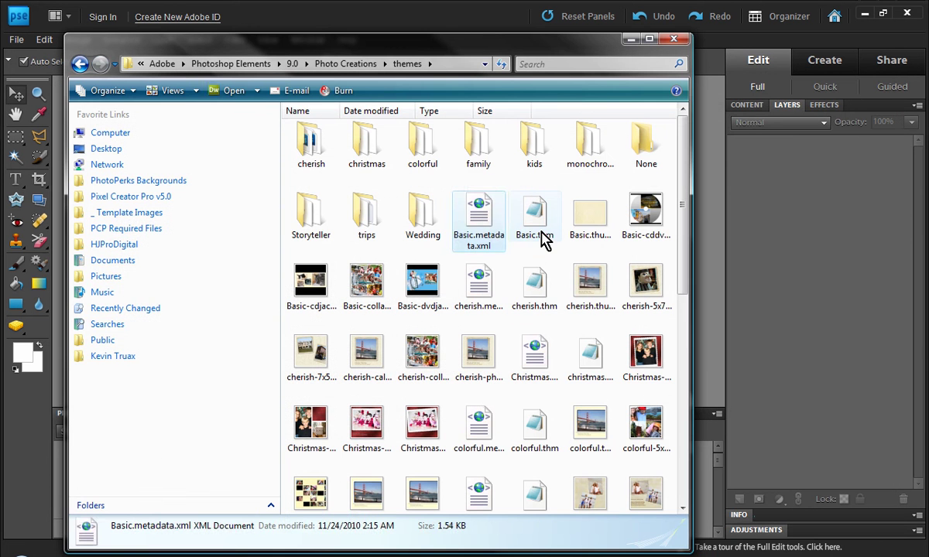
{"action": "left_click", "coordinate": [532, 238]}
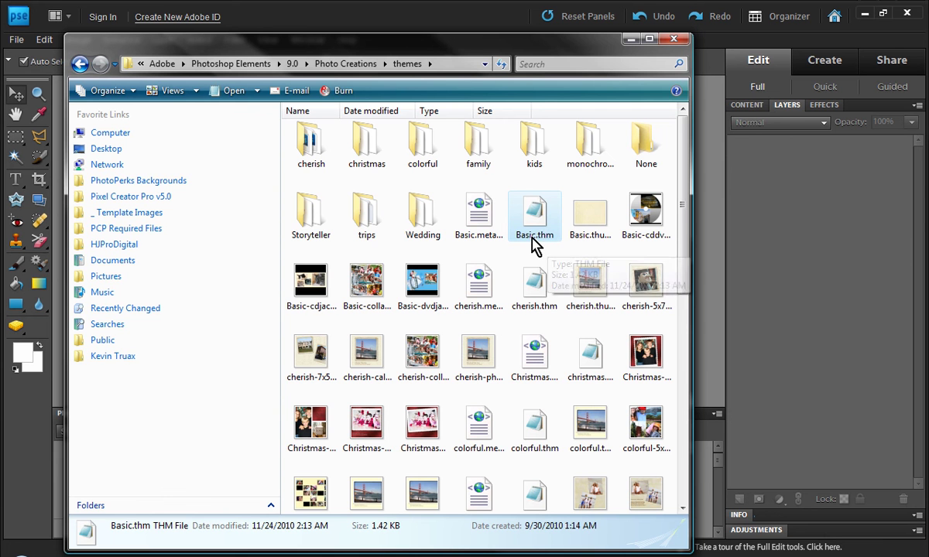
Change Basic.thm's 1x1 layout from '8 Collage Bleed' to '40 Photos', then close Notepad and the themes folder.
{"action": "double_click", "coordinate": [534, 223]}
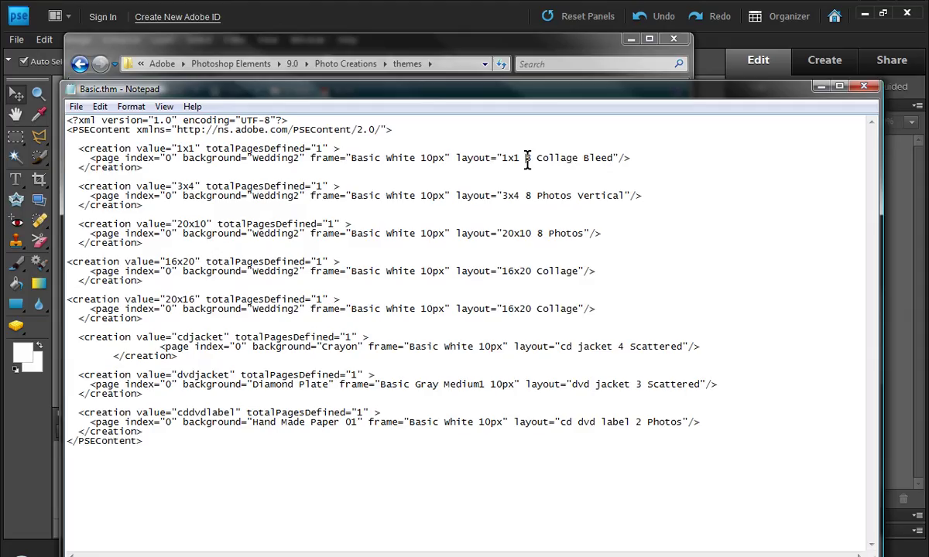
{"action": "left_click_drag", "start_coordinate": [525, 158], "coordinate": [611, 158]}
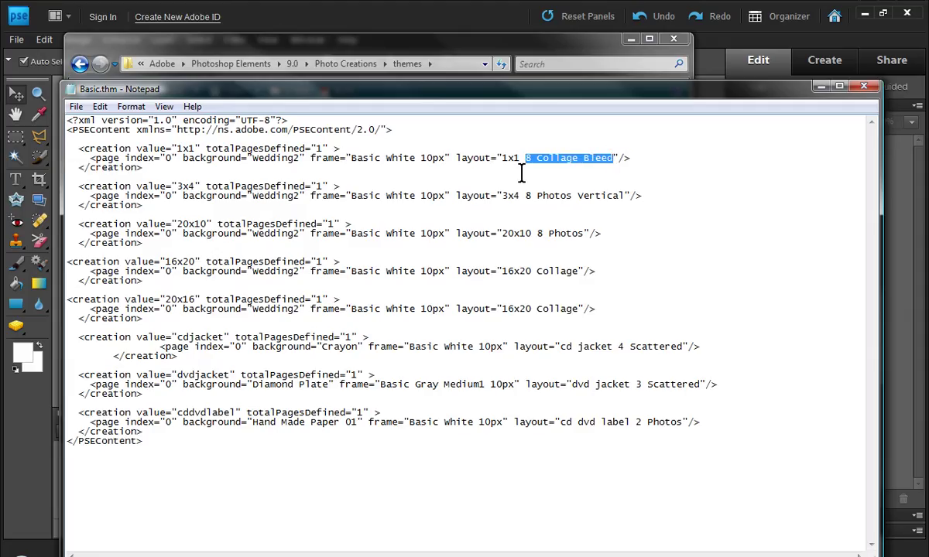
{"action": "type", "text": "40"}
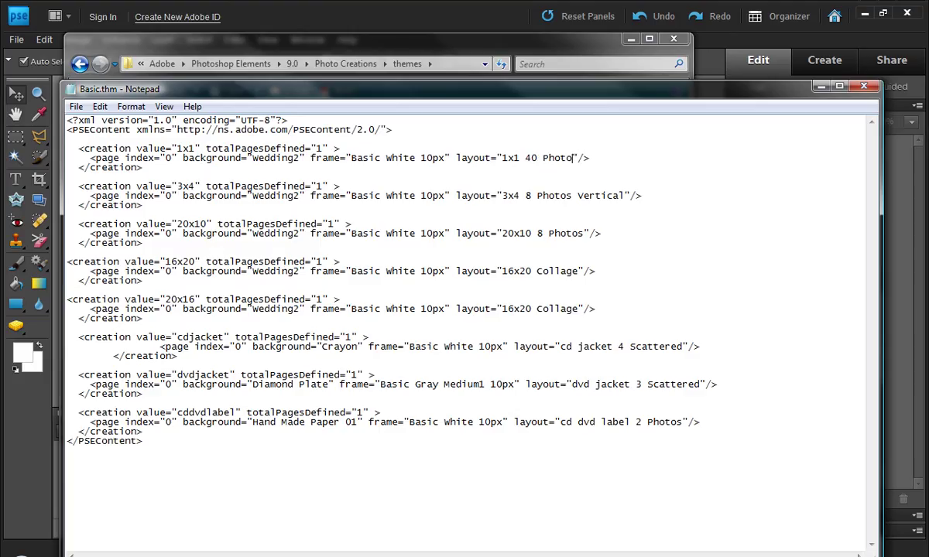
{"action": "type", "text": "s"}
{"action": "left_click", "coordinate": [865, 88]}
{"action": "left_click", "coordinate": [672, 38]}
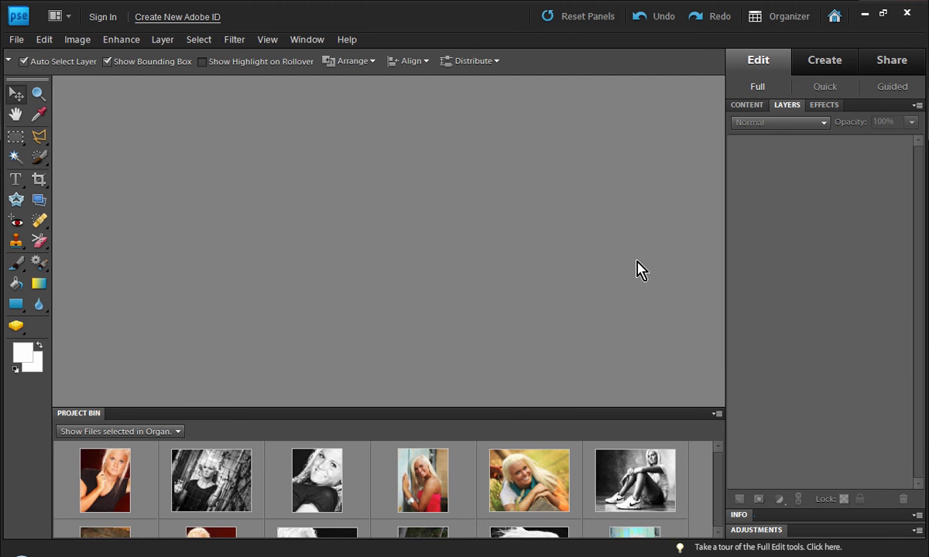
Close the Photoshop Elements editor and the leftover Explorer search window.
{"action": "left_click", "coordinate": [906, 13]}
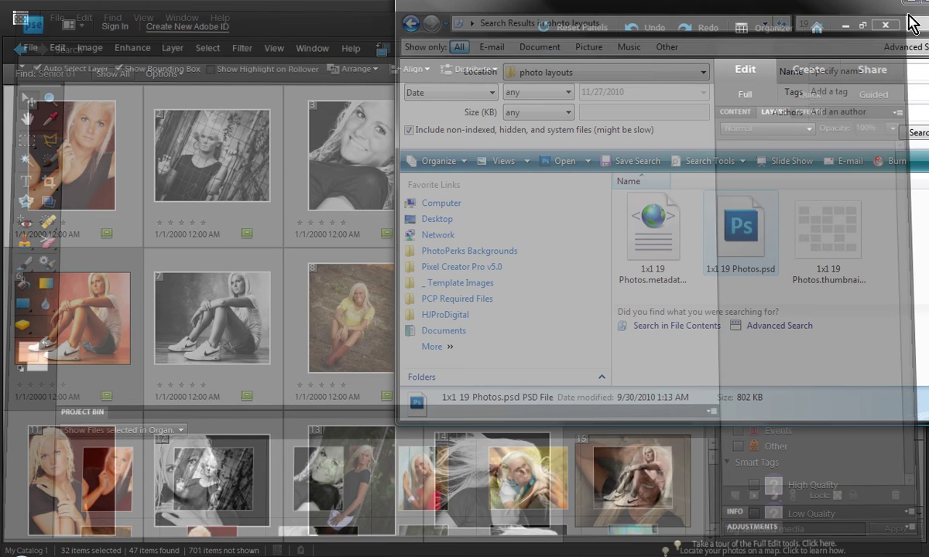
{"action": "left_click_drag", "start_coordinate": [908, 14], "coordinate": [794, 58]}
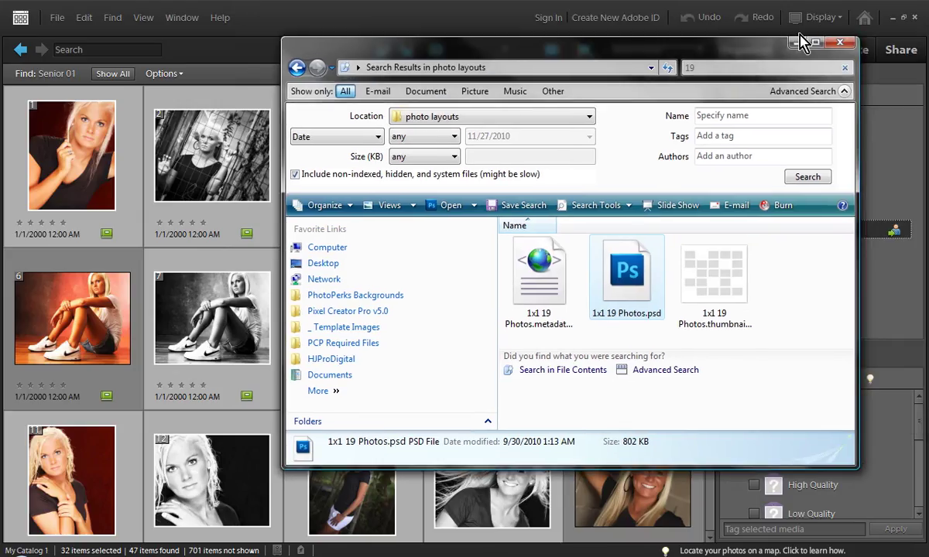
{"action": "left_click", "coordinate": [840, 44]}
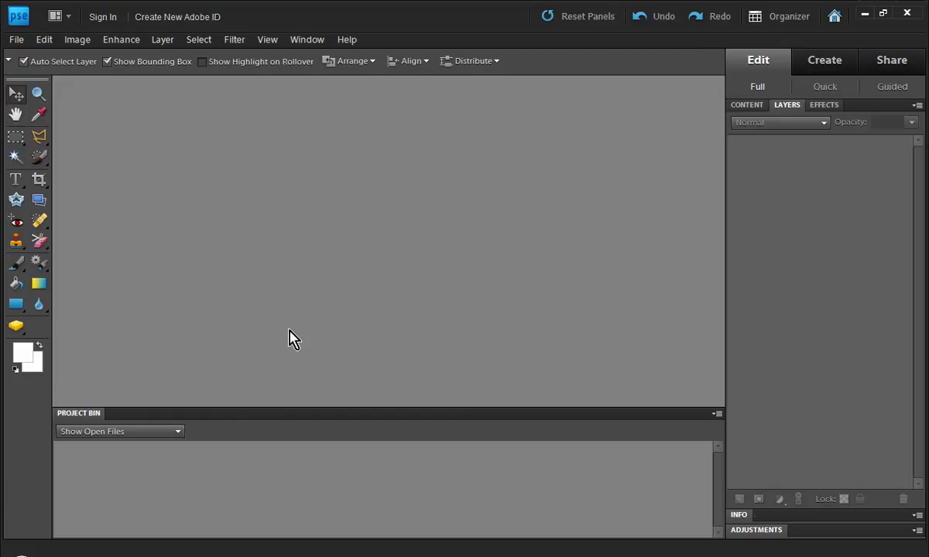
Show Organizer-selected files in the bin and create a 12 x 12 inch Basic-theme autofilled collage.
{"action": "left_click", "coordinate": [161, 433]}
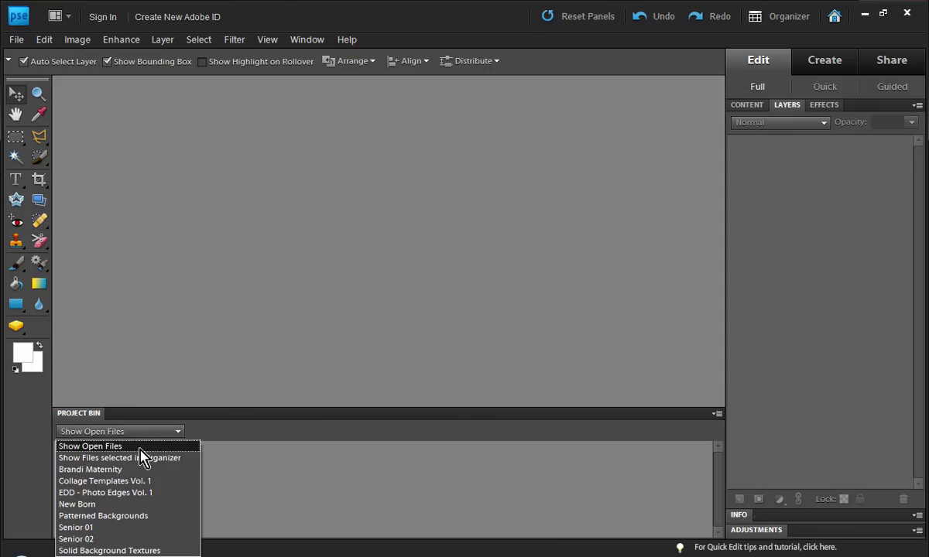
{"action": "left_click", "coordinate": [143, 457]}
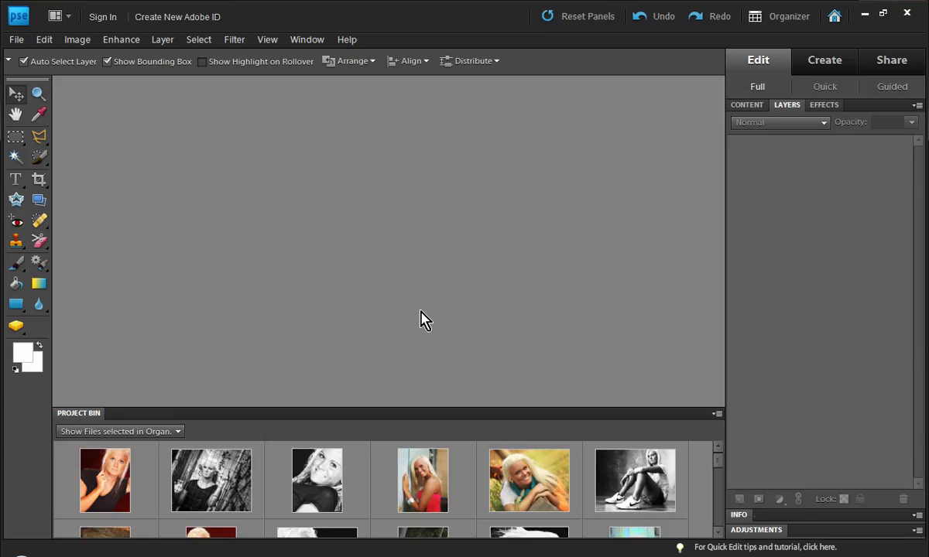
{"action": "left_click", "coordinate": [841, 77]}
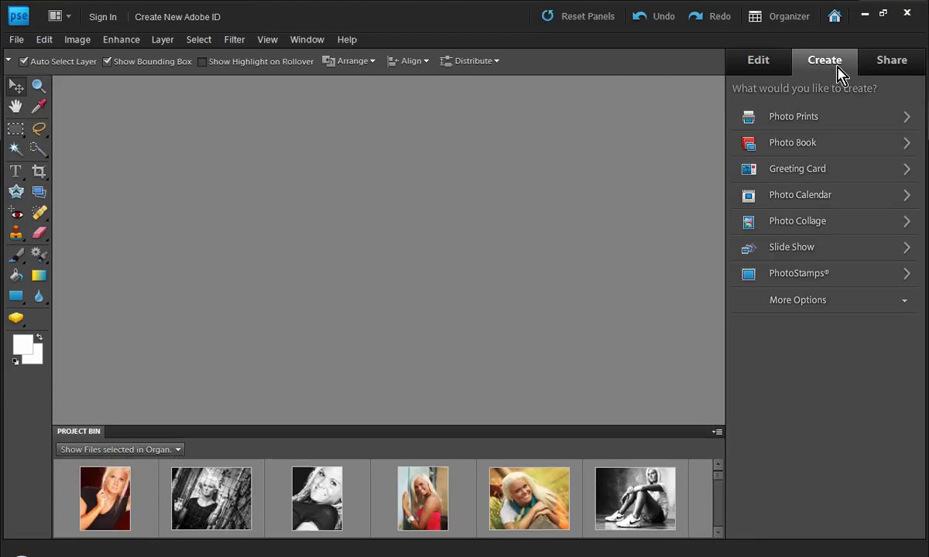
{"action": "left_click", "coordinate": [733, 220]}
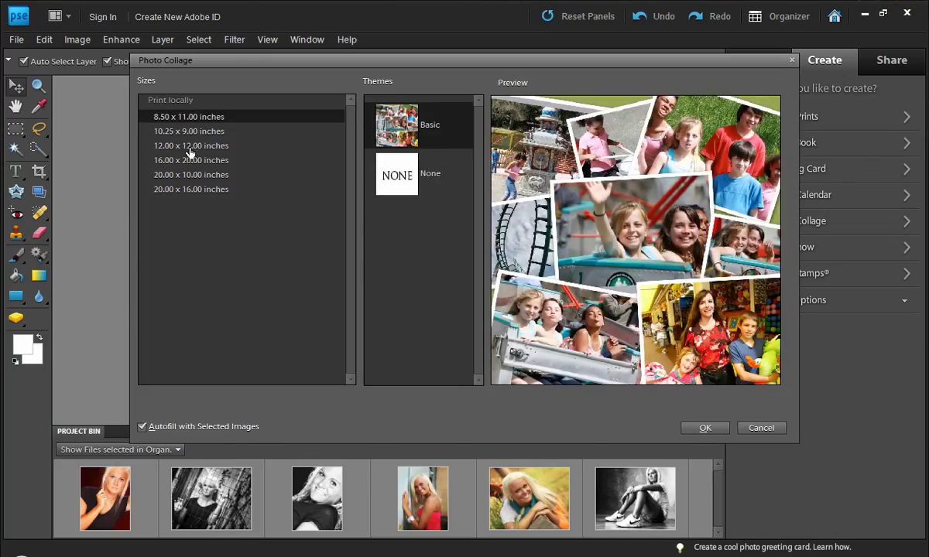
{"action": "left_click", "coordinate": [181, 146]}
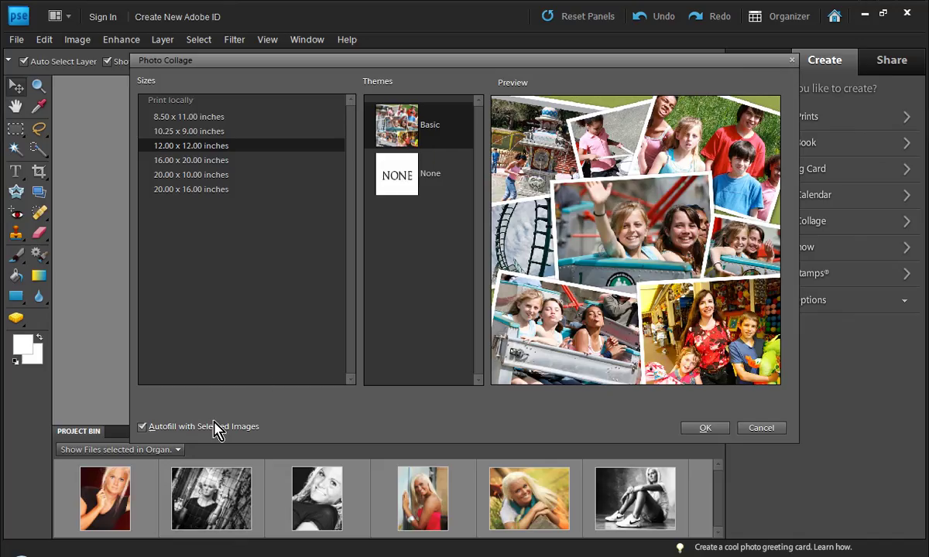
{"action": "left_click", "coordinate": [707, 428]}
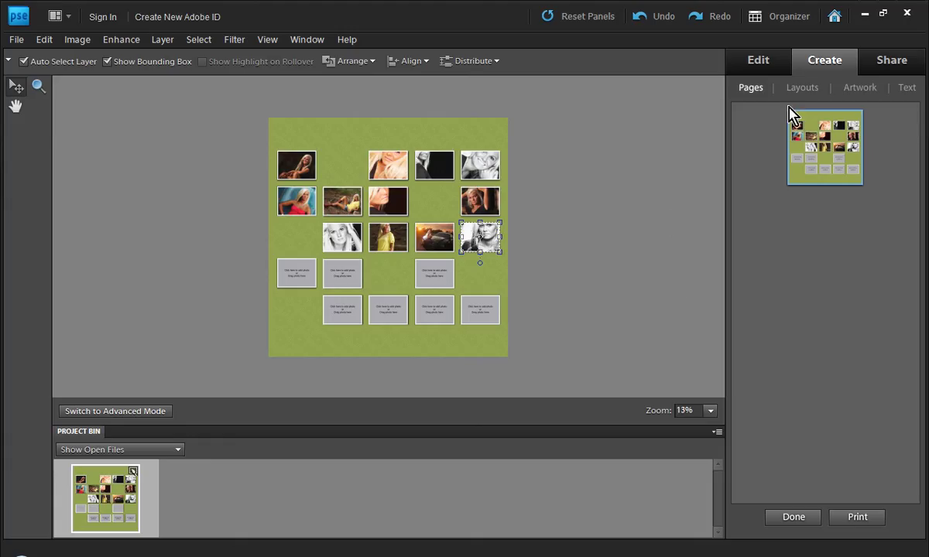
Drag the heart-shaped layout from the Layouts panel onto the collage page.
{"action": "left_click", "coordinate": [802, 89]}
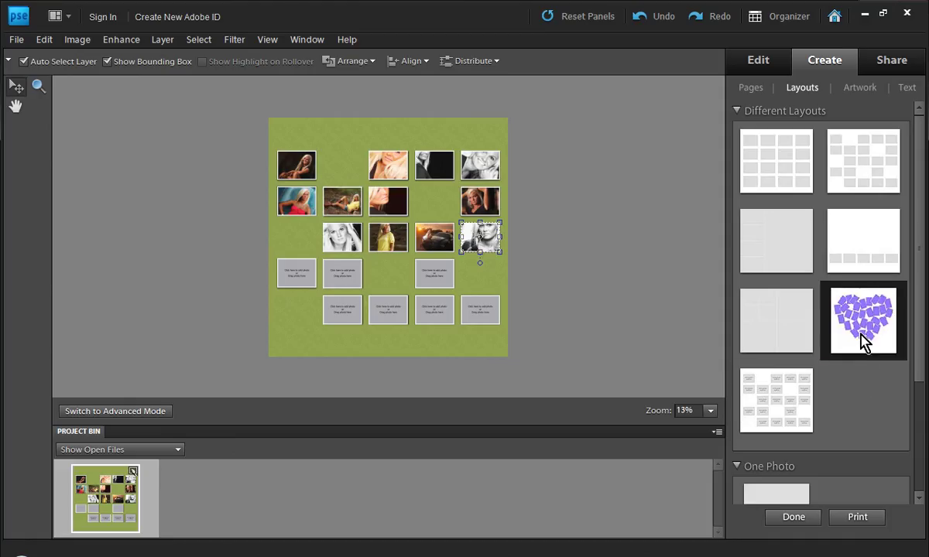
{"action": "left_click_drag", "start_coordinate": [865, 325], "coordinate": [402, 208]}
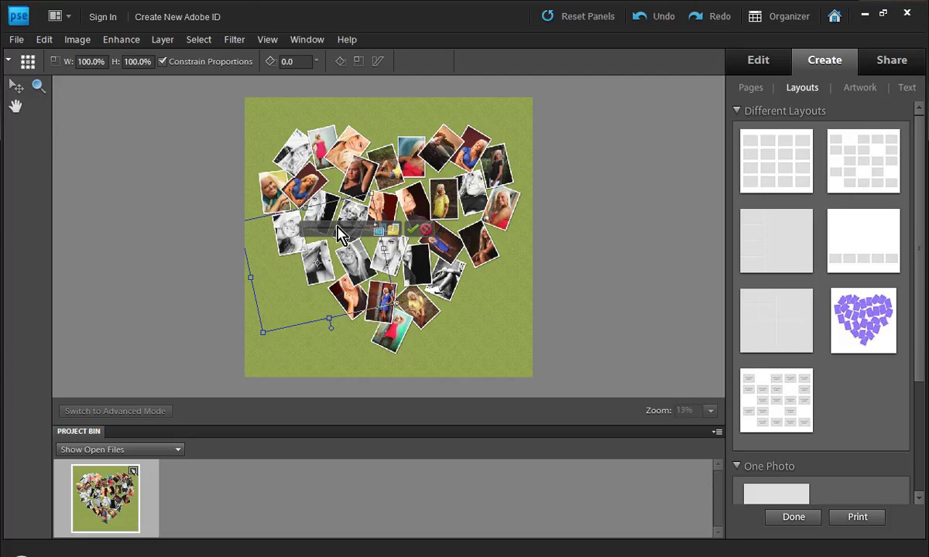
Shrink the photo on the heart's left side to 44.8% and commit the resize.
{"action": "left_click_drag", "start_coordinate": [334, 230], "coordinate": [293, 233]}
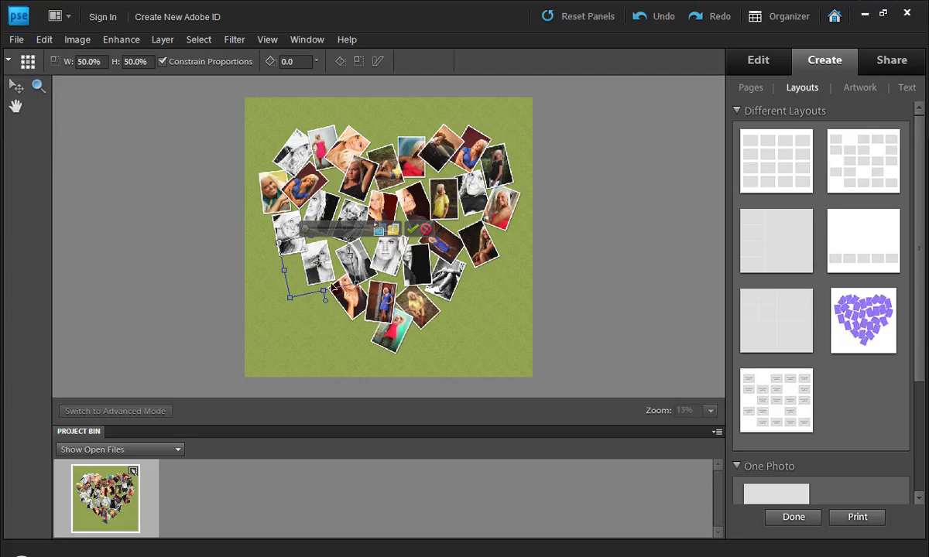
{"action": "left_click_drag", "start_coordinate": [356, 284], "coordinate": [338, 282]}
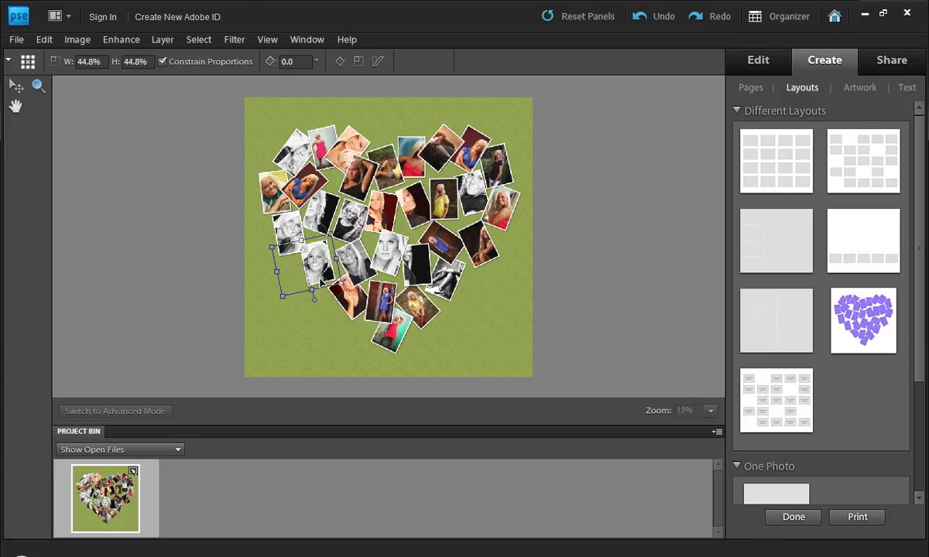
{"action": "key", "text": "Return"}
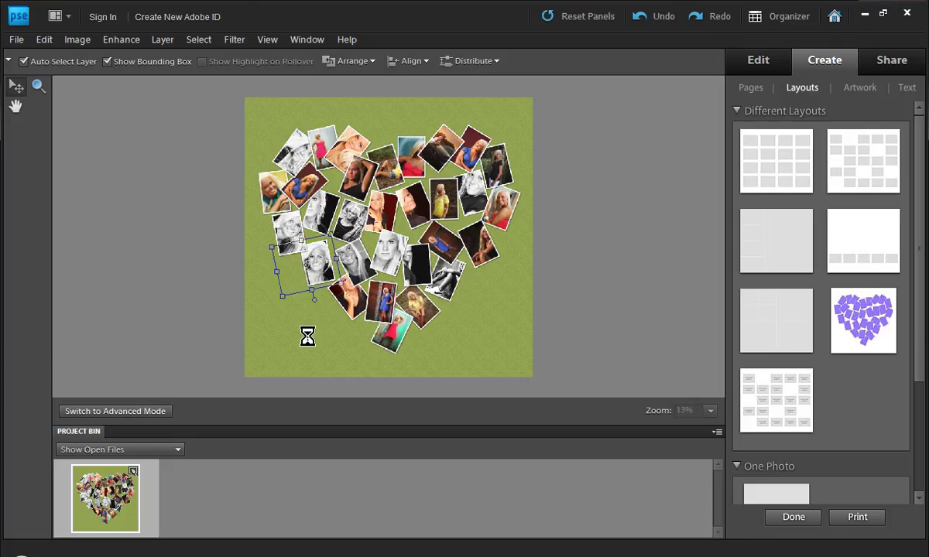